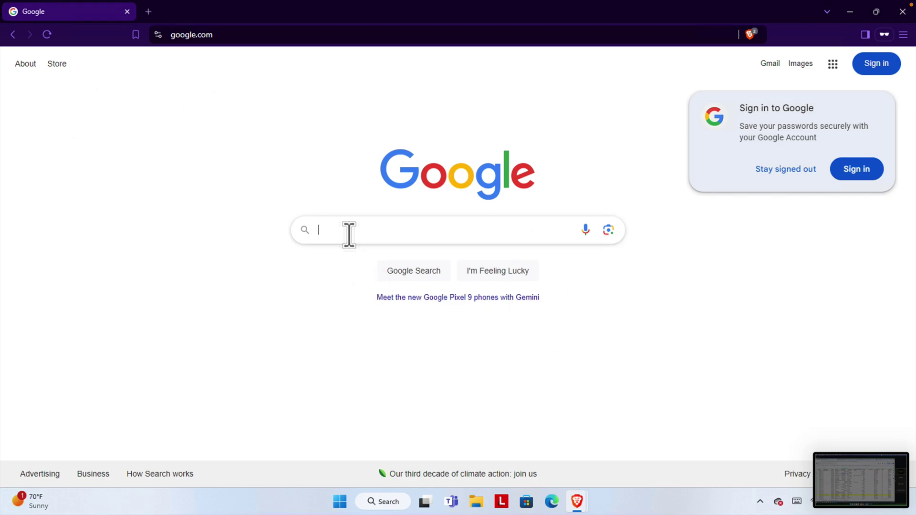
Search Google for 'imgeeburn' to bring up the ImgBurn results
left_click(349, 234)
type("imge")
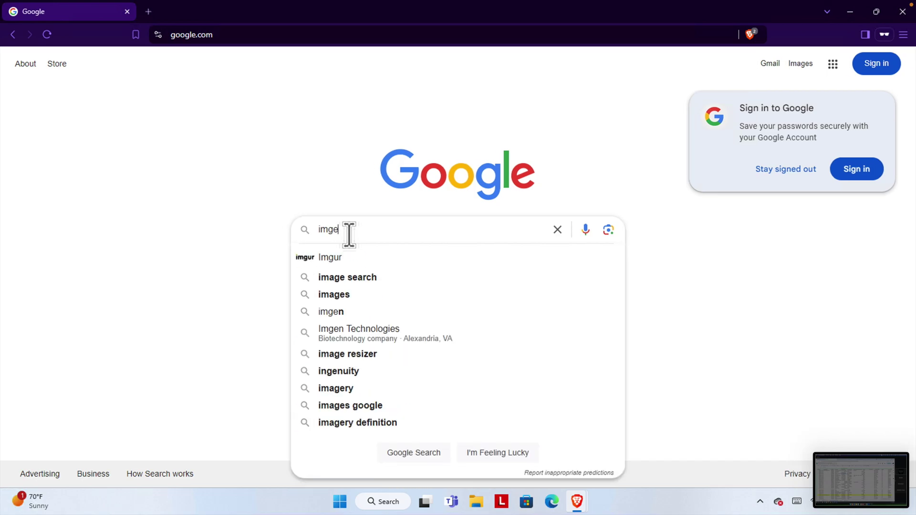
type("eburn")
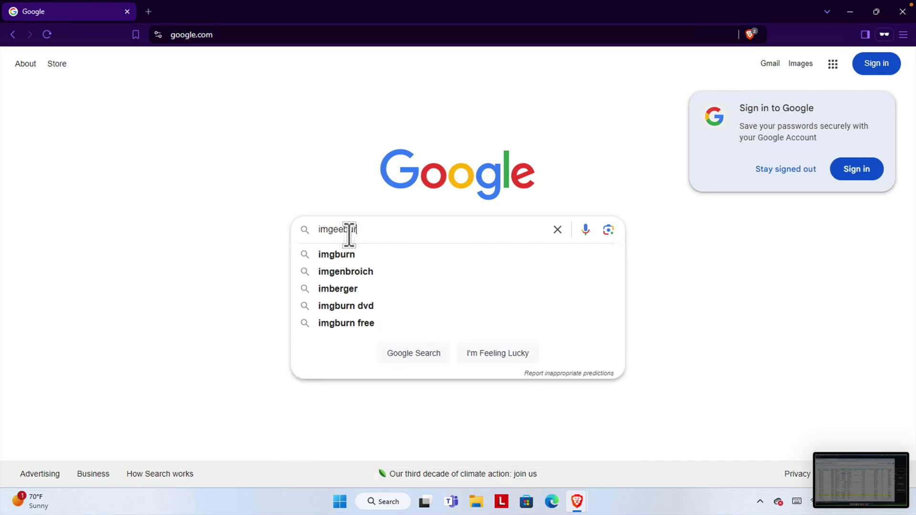
key("Return")
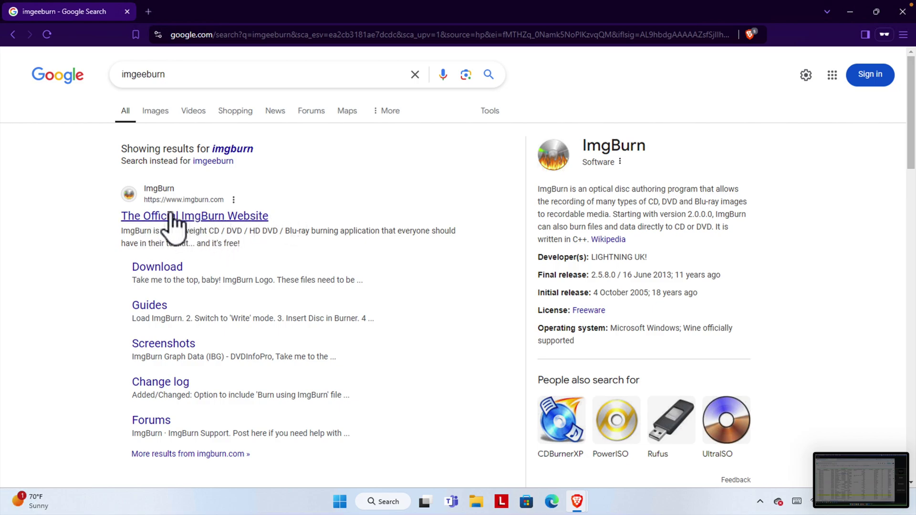
Go to the official ImgBurn website's Download page
left_click(172, 216)
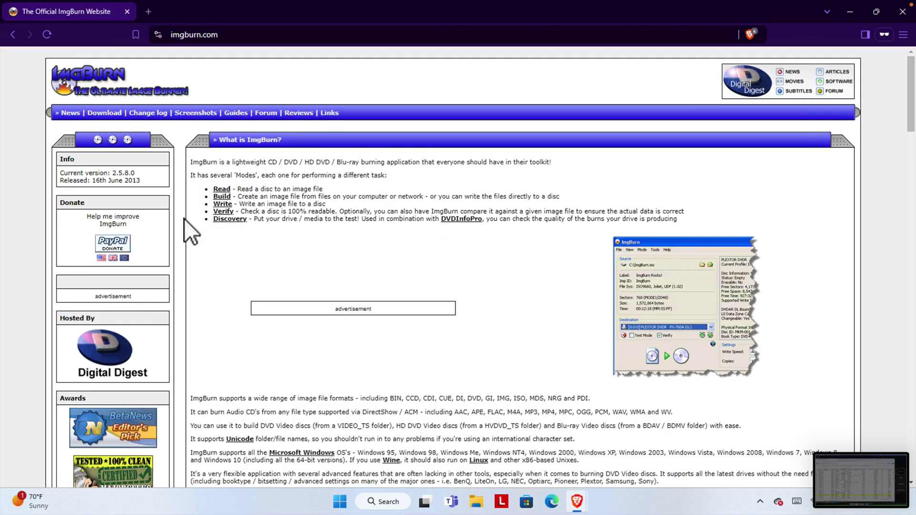
left_click(105, 114)
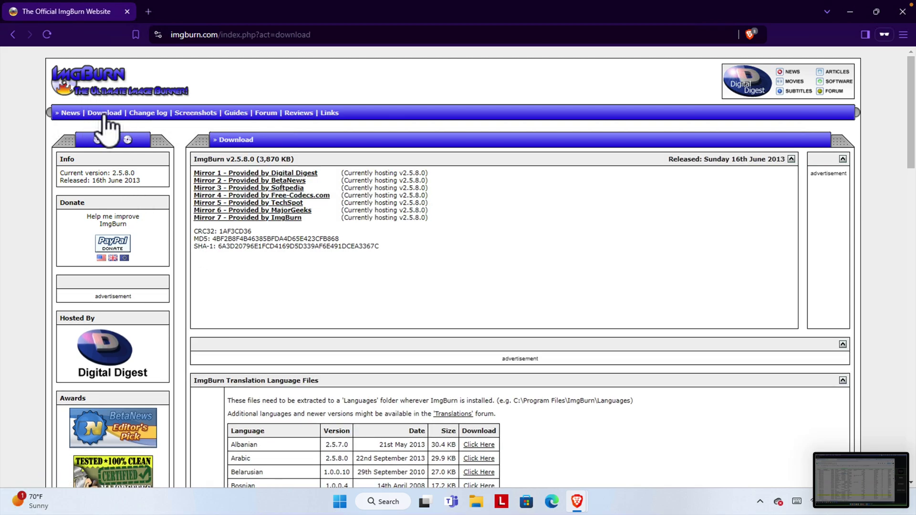
scroll(282, 382, "down", 5)
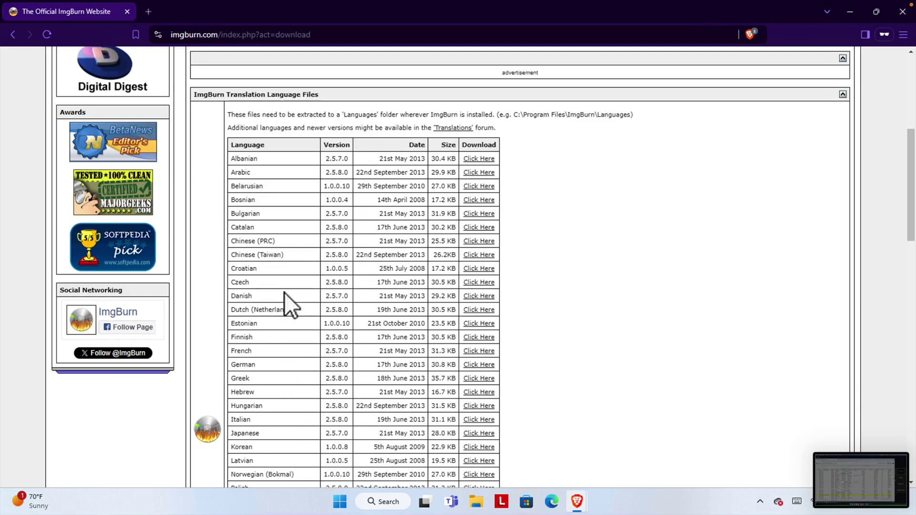
scroll(319, 330, "up", 5)
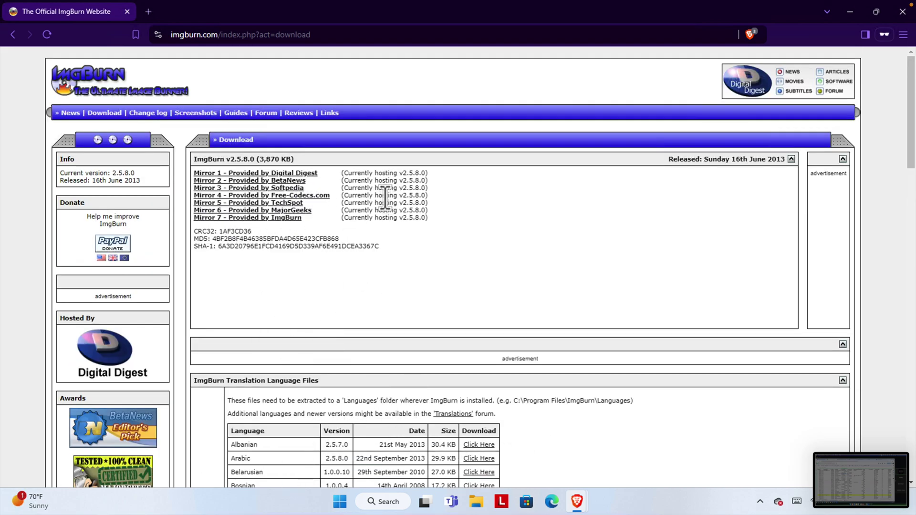
Open the Softpedia mirror (Mirror 3) for ImgBurn v2.5.8.0 in a new tab
left_click_drag(195, 159, 258, 159)
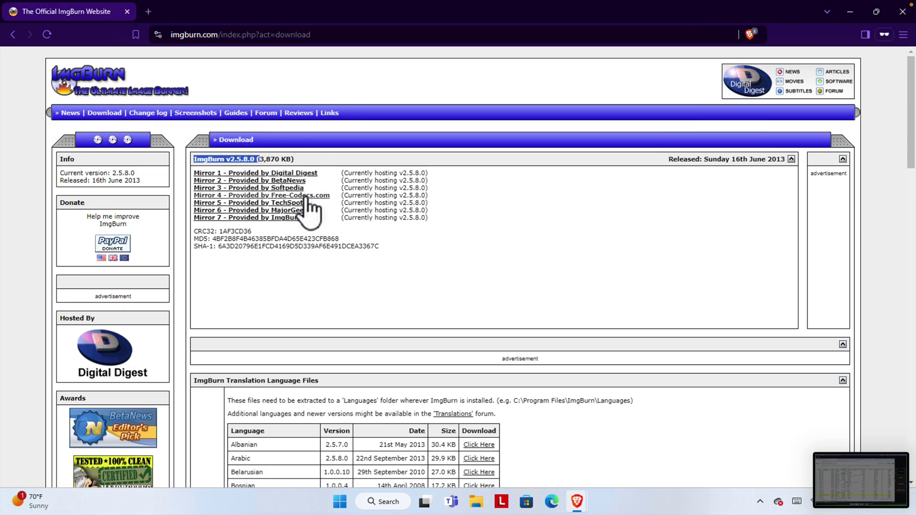
left_click(262, 196)
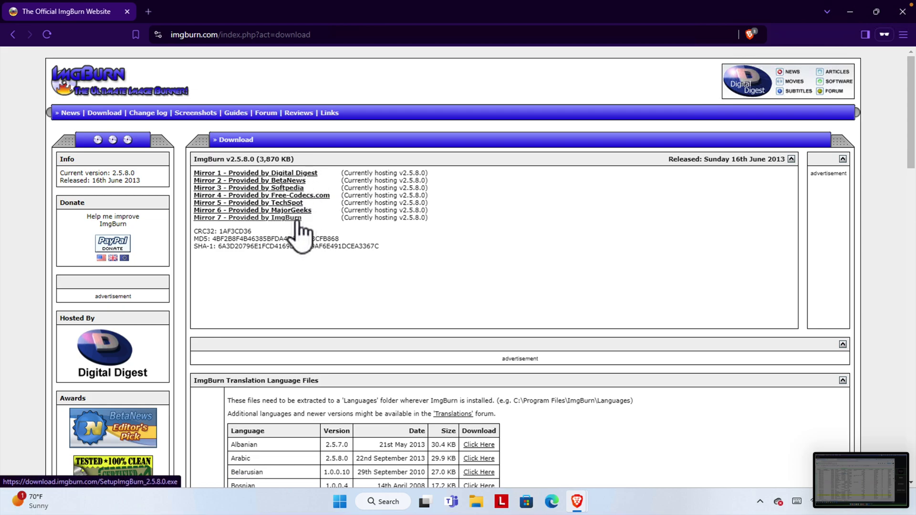
left_click(292, 190)
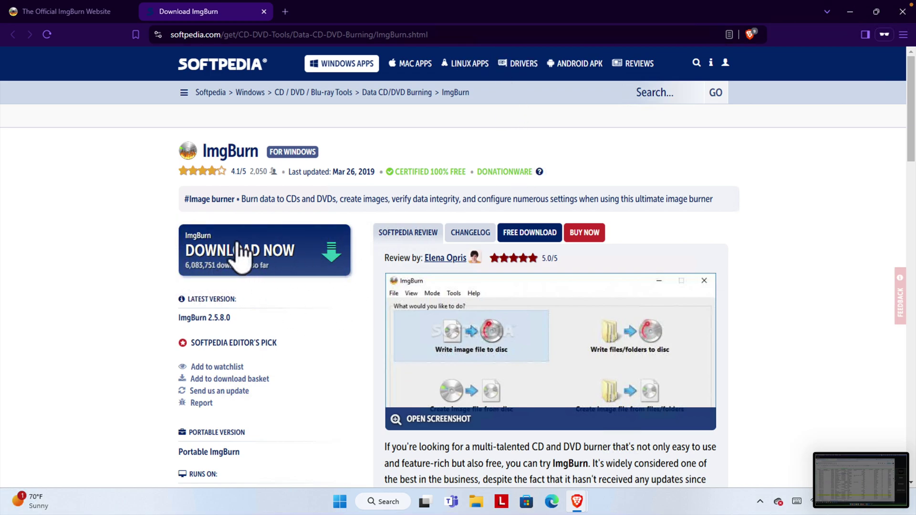
Download SetupImgBurn_2.5.8.0.exe from the Softpedia Mirror and save it to Downloads
left_click(287, 250)
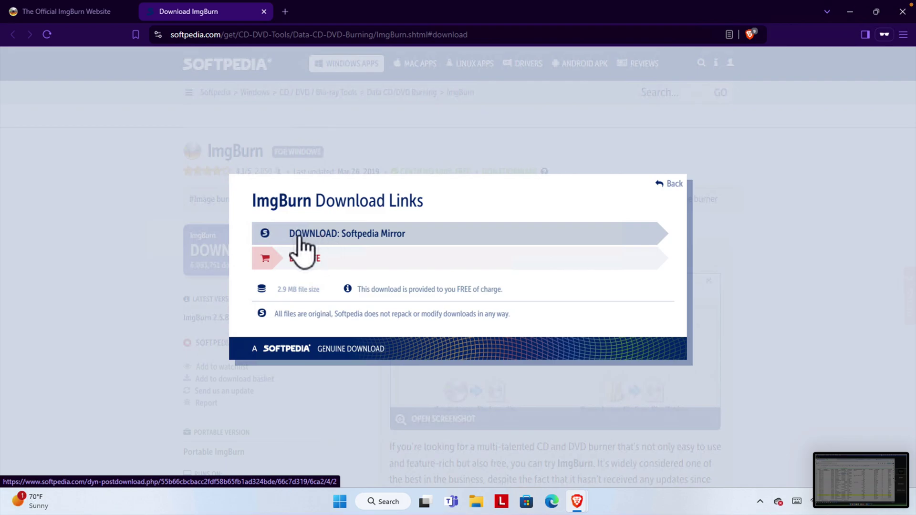
left_click(374, 239)
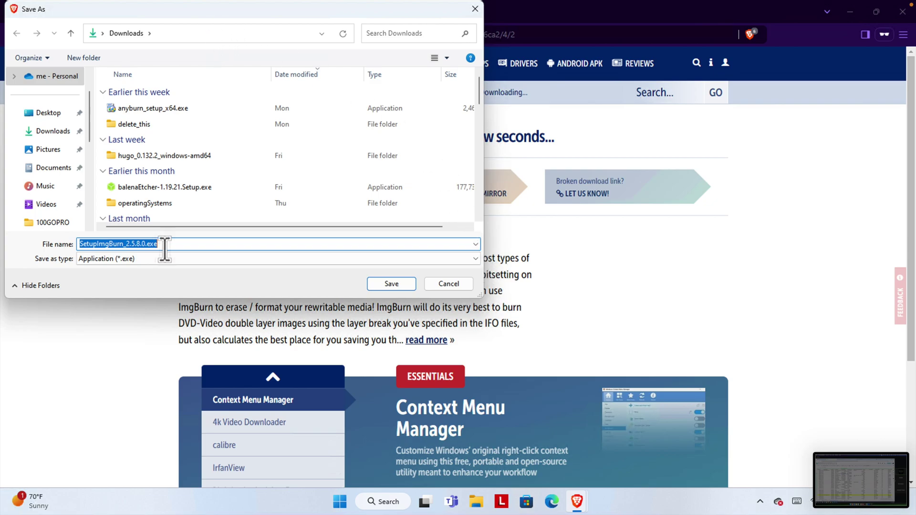
left_click(47, 135)
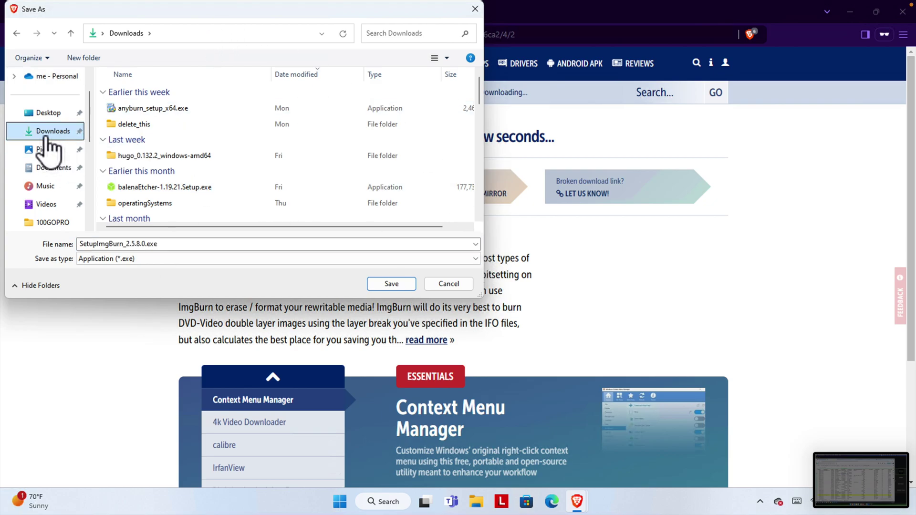
left_click(383, 284)
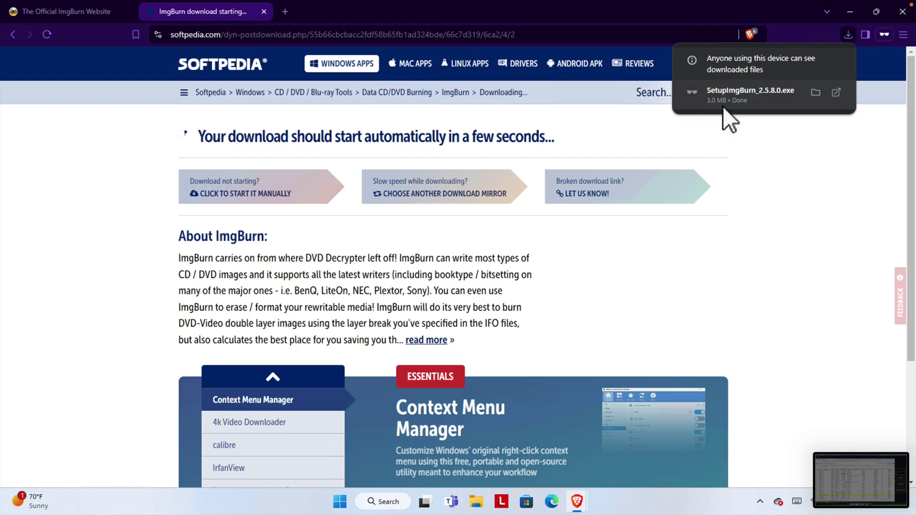
Close Brave and run SetupImgBurn_2.5.8.0.exe from the Downloads folder in File Explorer
left_click(901, 11)
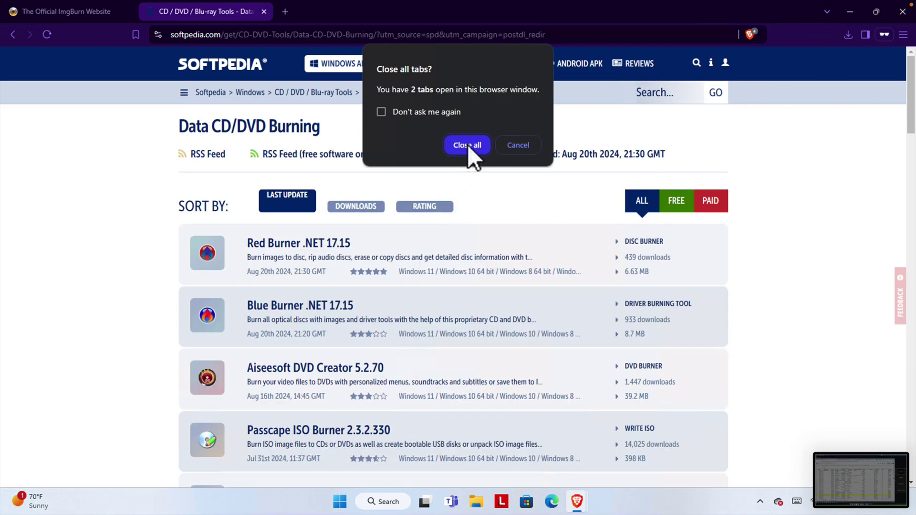
left_click(467, 145)
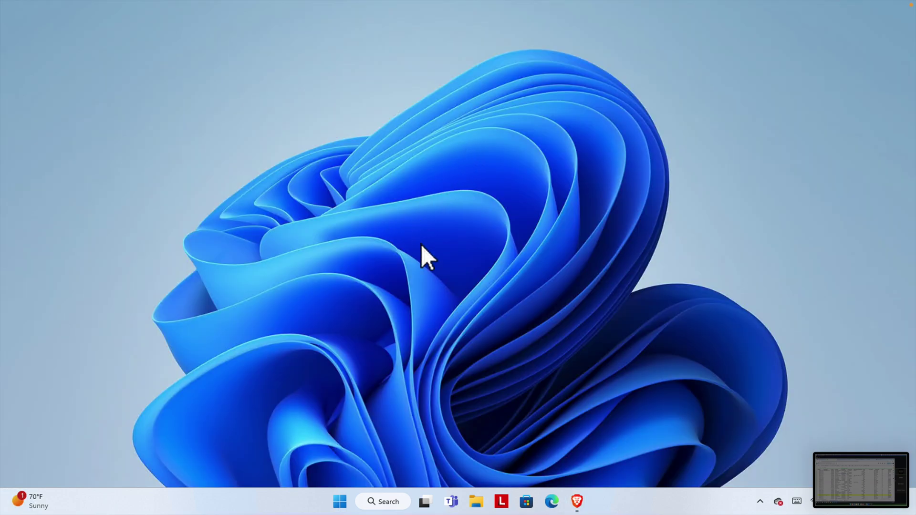
left_click(476, 502)
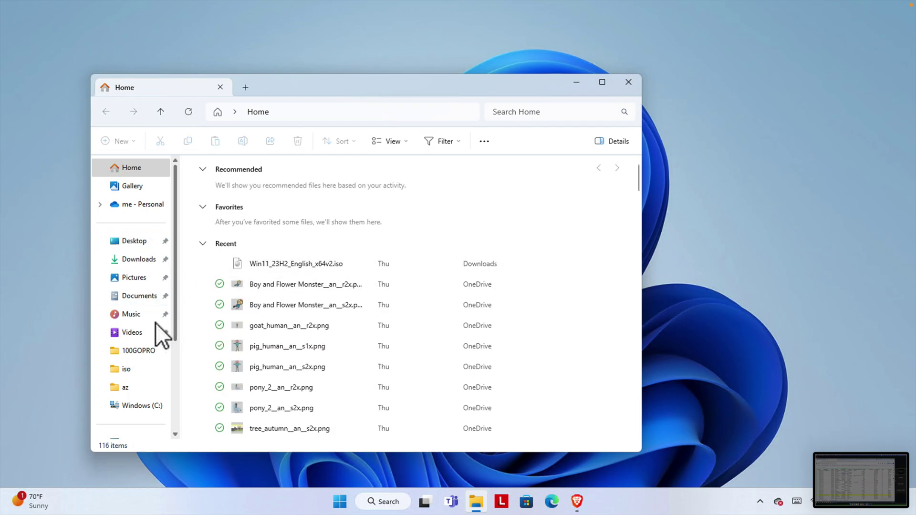
left_click(133, 262)
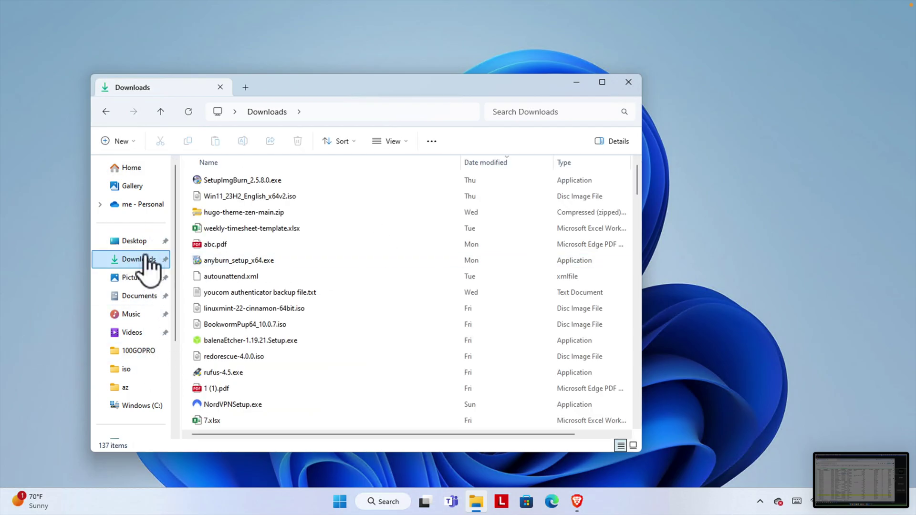
left_click(428, 181)
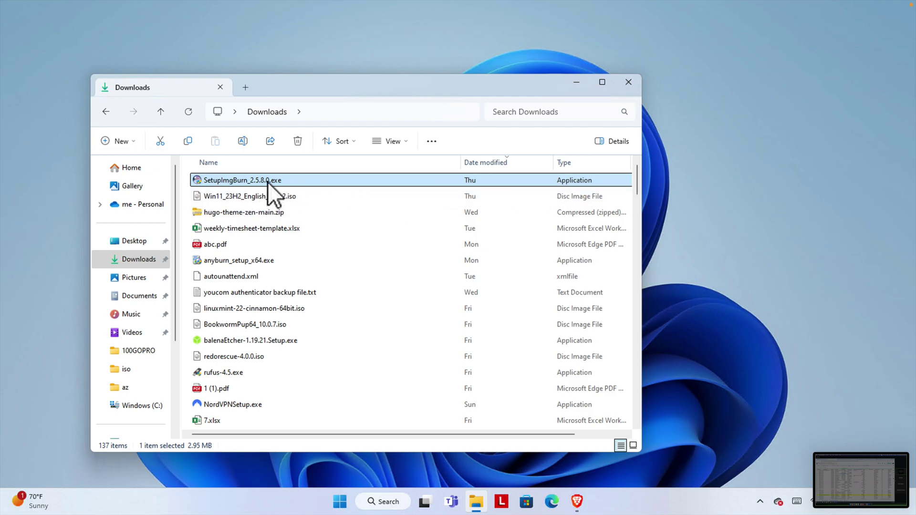
double_click(267, 181)
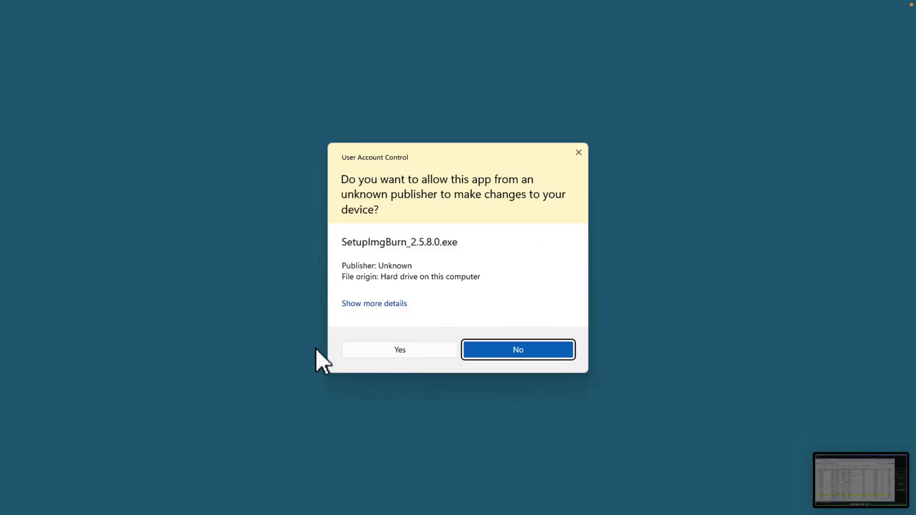
Allow the installer through User Account Control and accept the ImgBurn licence agreement
left_click(392, 352)
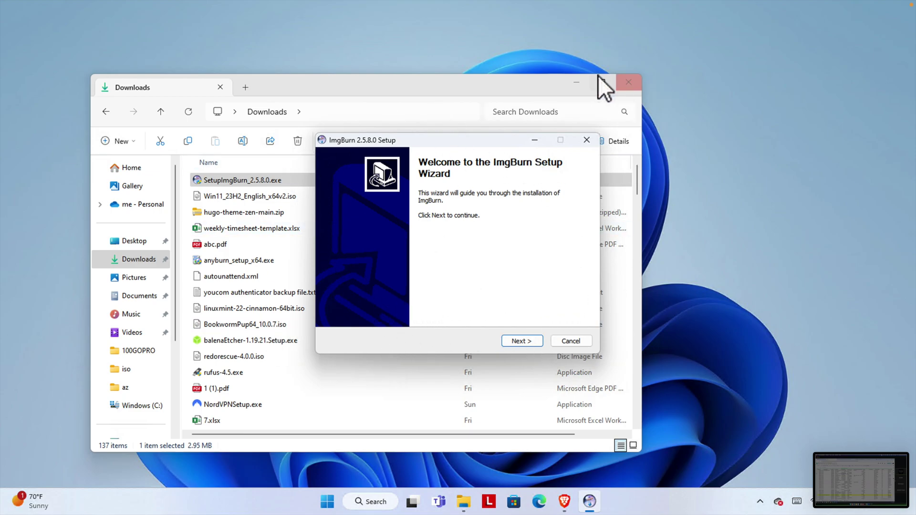
left_click(575, 81)
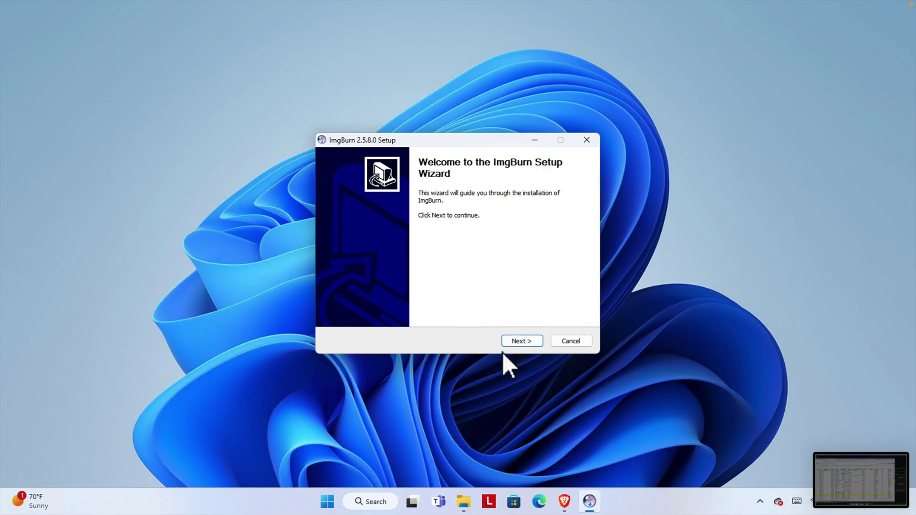
left_click(524, 342)
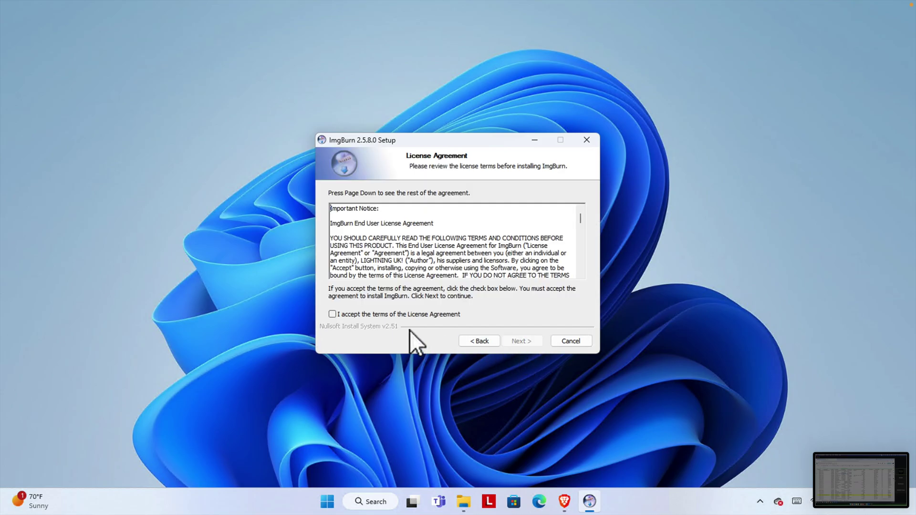
left_click(333, 314)
left_click(525, 342)
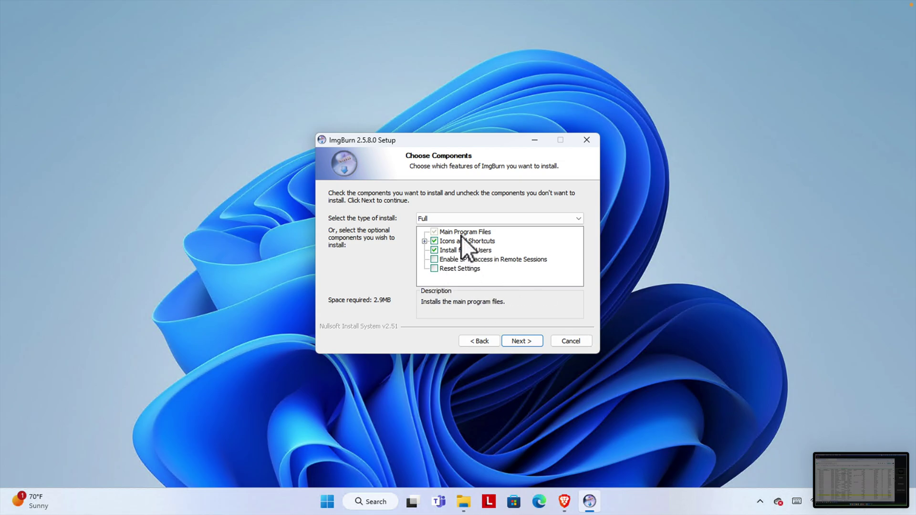
Keep default components, C:\Program Files (x86)\ImgBurn folder and Start Menu folder, and install
left_click(519, 342)
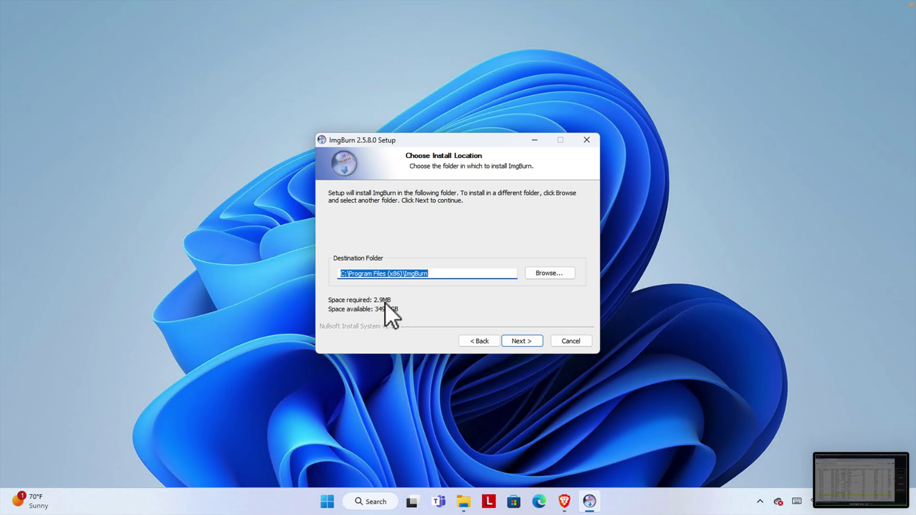
left_click(518, 342)
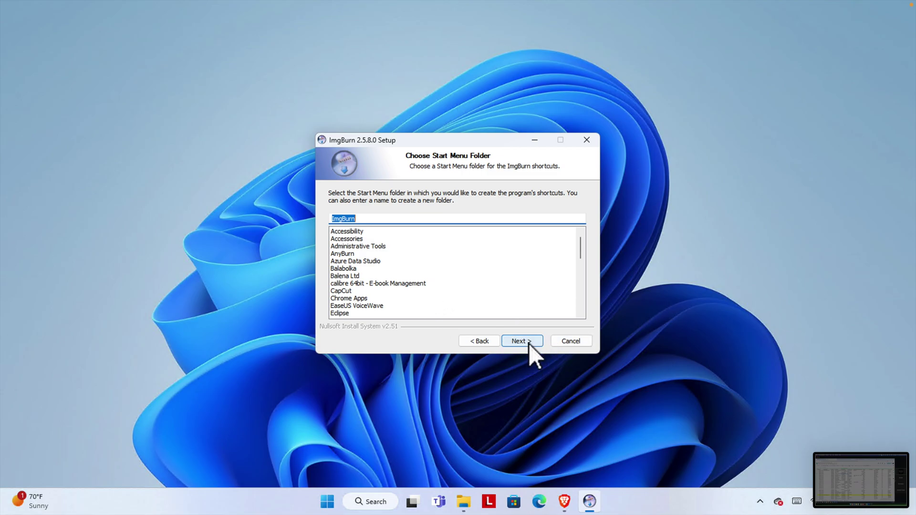
left_click(521, 341)
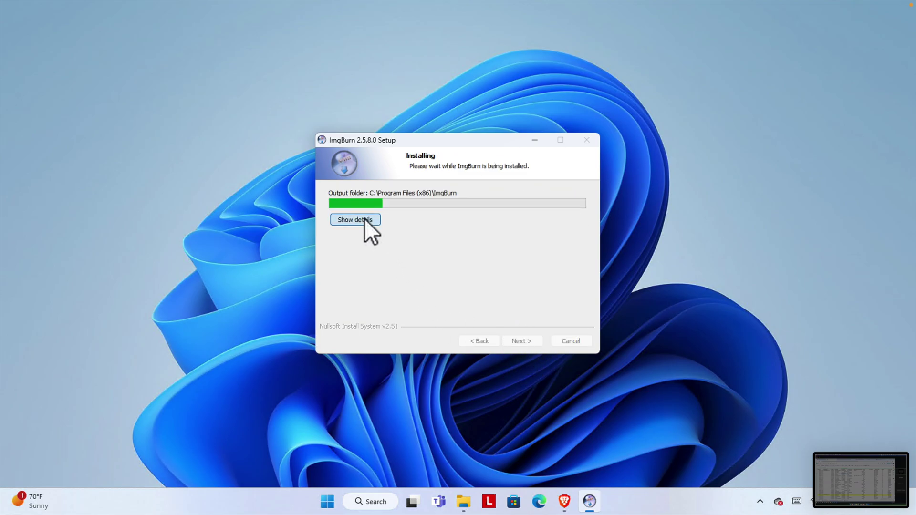
Show installation details, decline periodic update checks, and minimize the Edge completion page
left_click(364, 219)
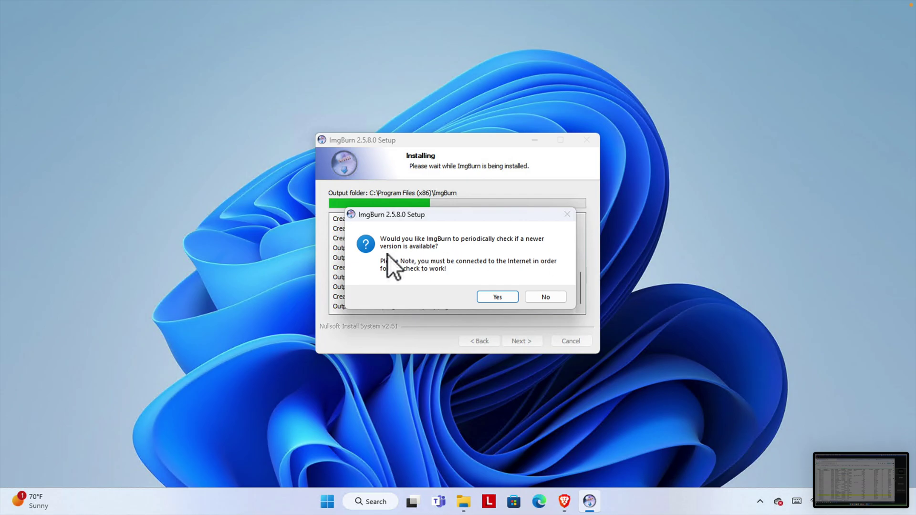
left_click(553, 297)
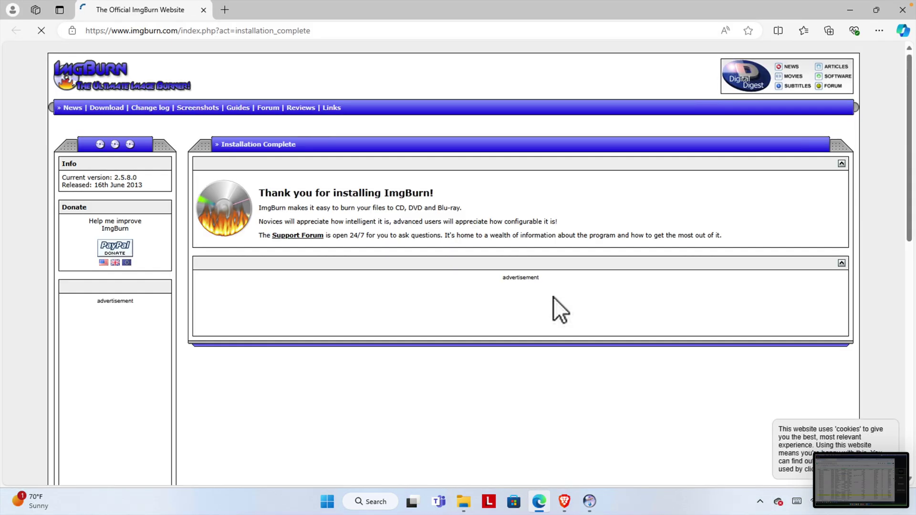
left_click(849, 13)
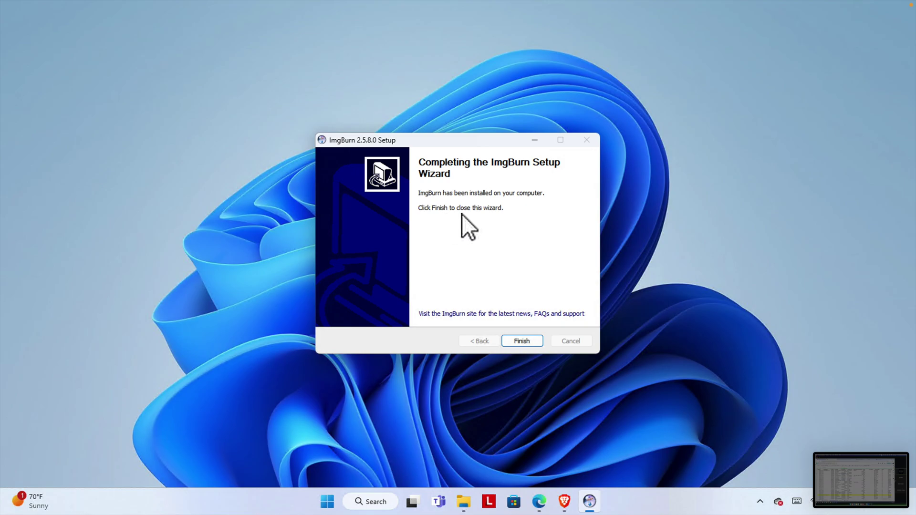
Finish the setup wizard and launch ImgBurn by searching 'imageburn' in Windows Search
left_click(522, 341)
left_click(387, 502)
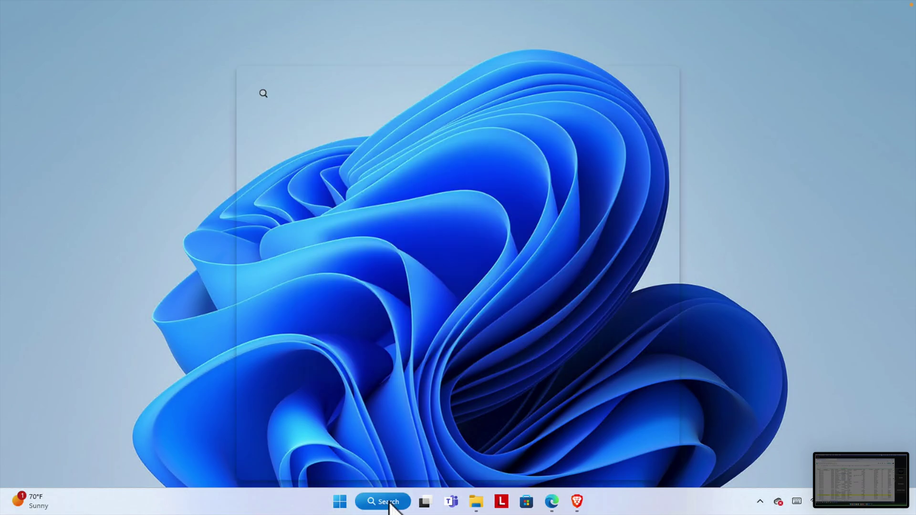
type("imagebu")
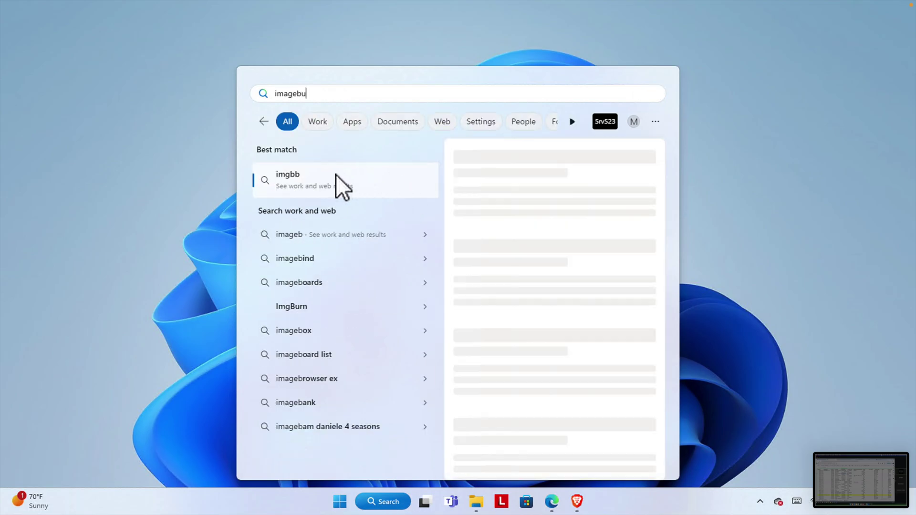
type("rn")
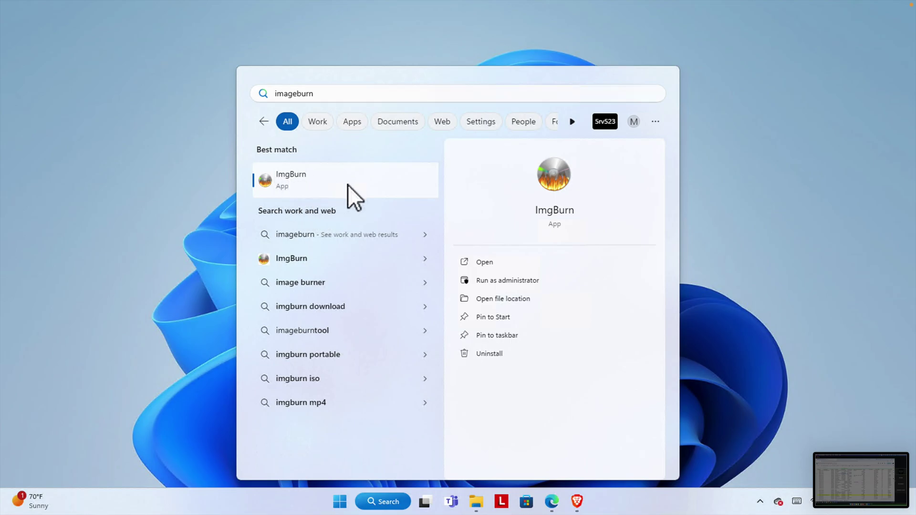
left_click(282, 177)
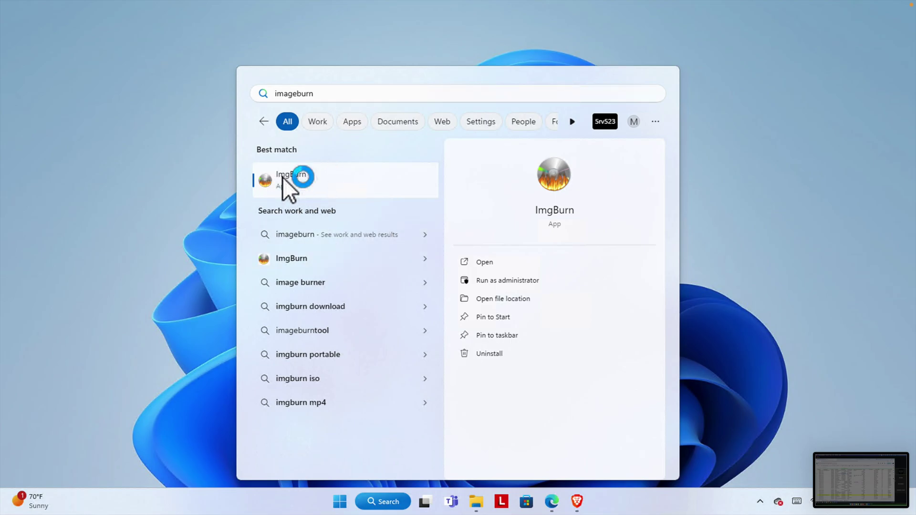